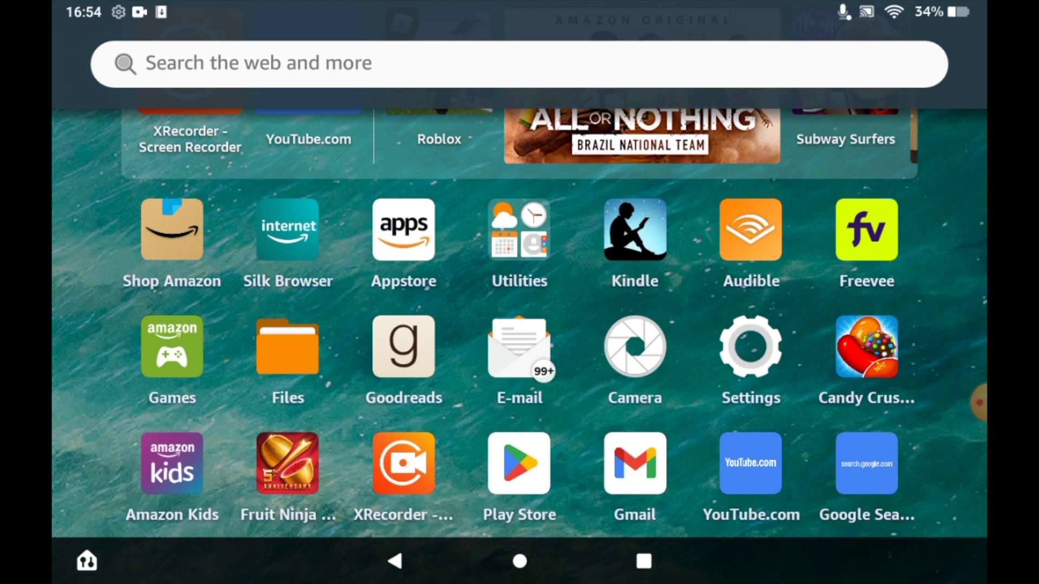
Launch the Amazon Appstore and start a search for 'pub' to reach PUBG MOBILE
{"action": "left_click", "coordinate": [403, 230]}
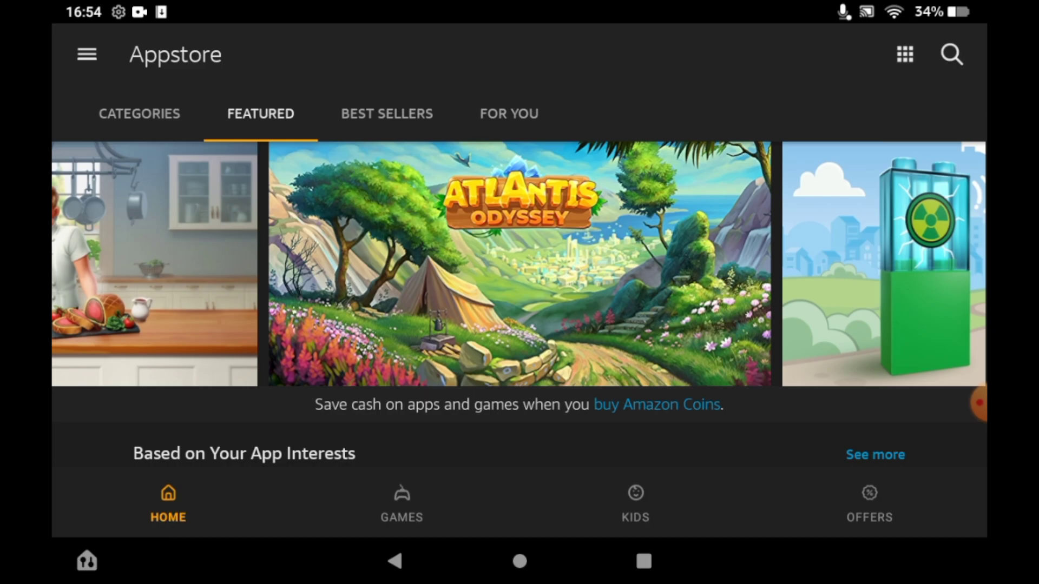
{"action": "left_click", "coordinate": [950, 55]}
{"action": "type", "text": "pub"}
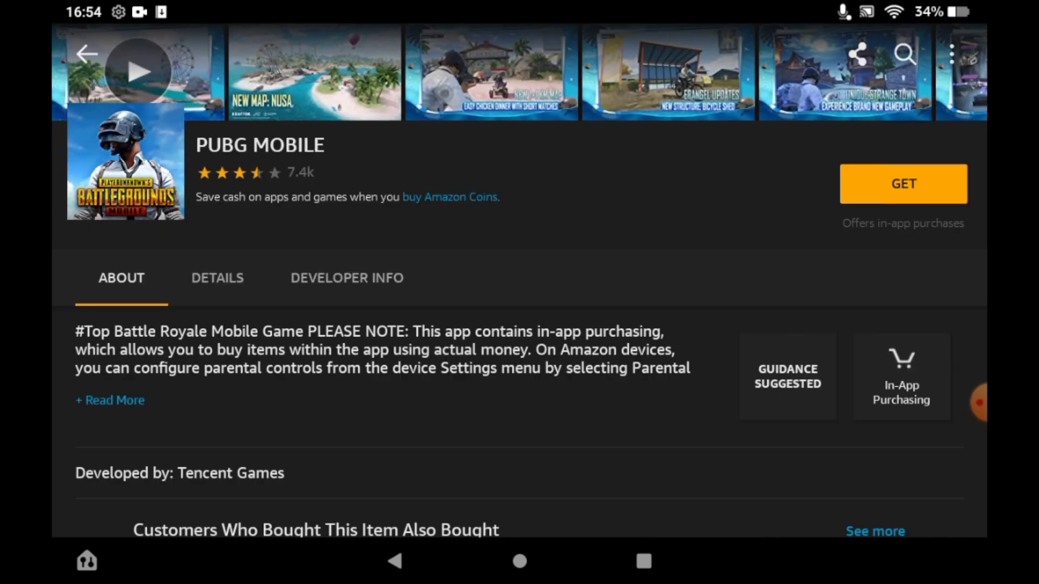
Get PUBG MOBILE, confirm the free download, then open the installed game
{"action": "left_click", "coordinate": [903, 184]}
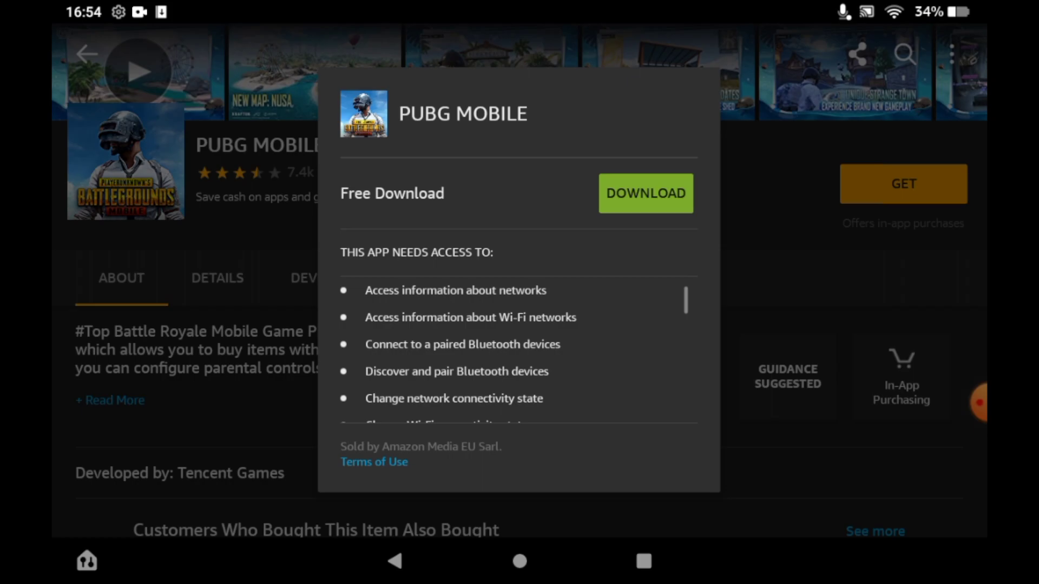
{"action": "left_click", "coordinate": [644, 193]}
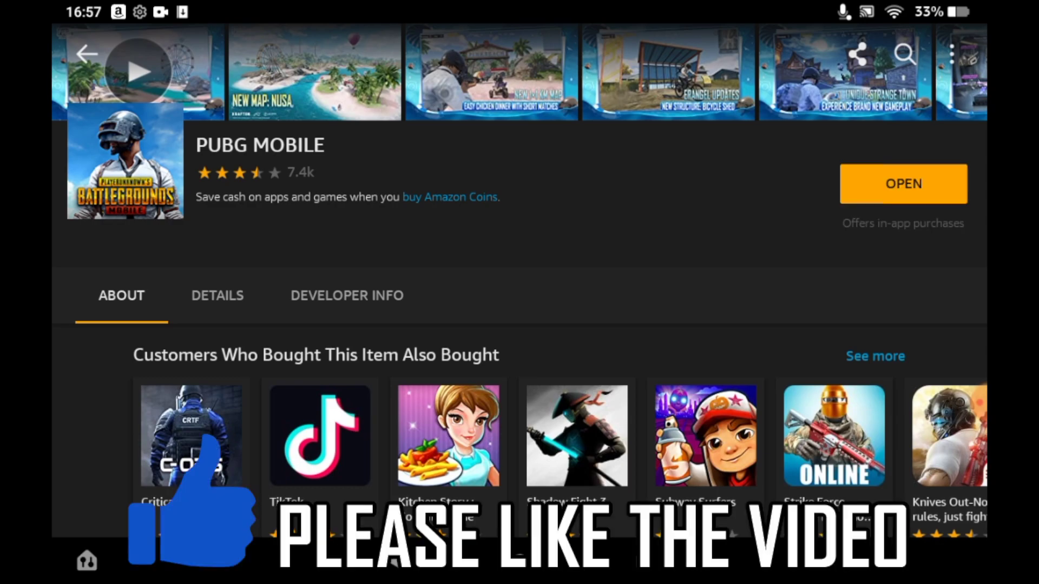
{"action": "left_click", "coordinate": [904, 184]}
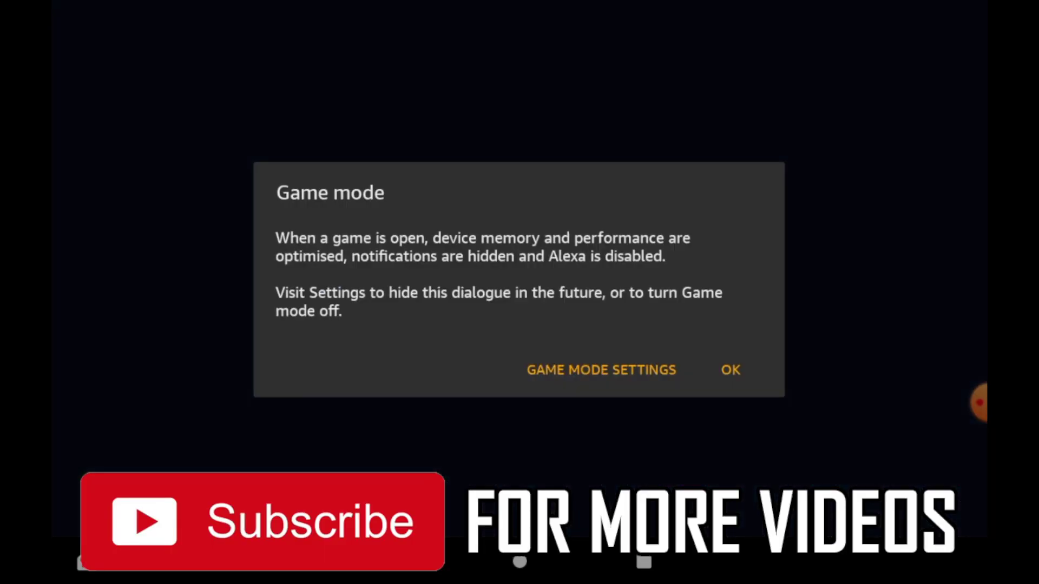